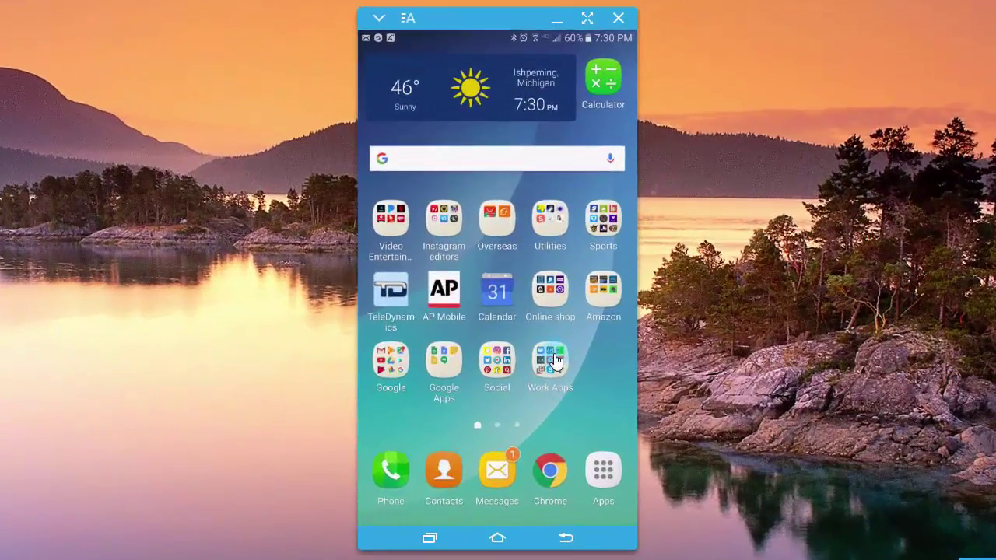
Launch iVMS-4500 from Work Apps, go to the Devices list and start adding a device.
{"action": "left_click", "coordinate": [546, 335]}
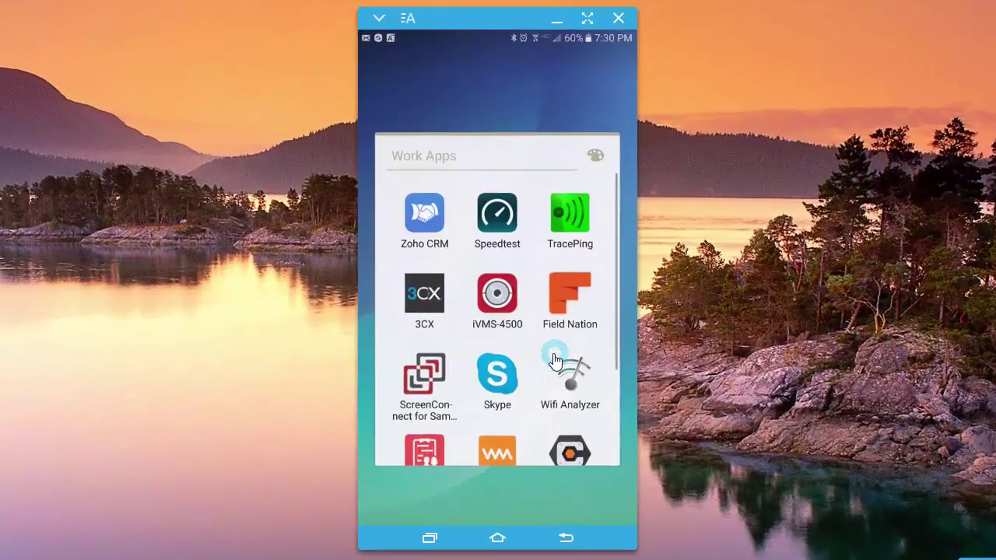
{"action": "left_click", "coordinate": [513, 302]}
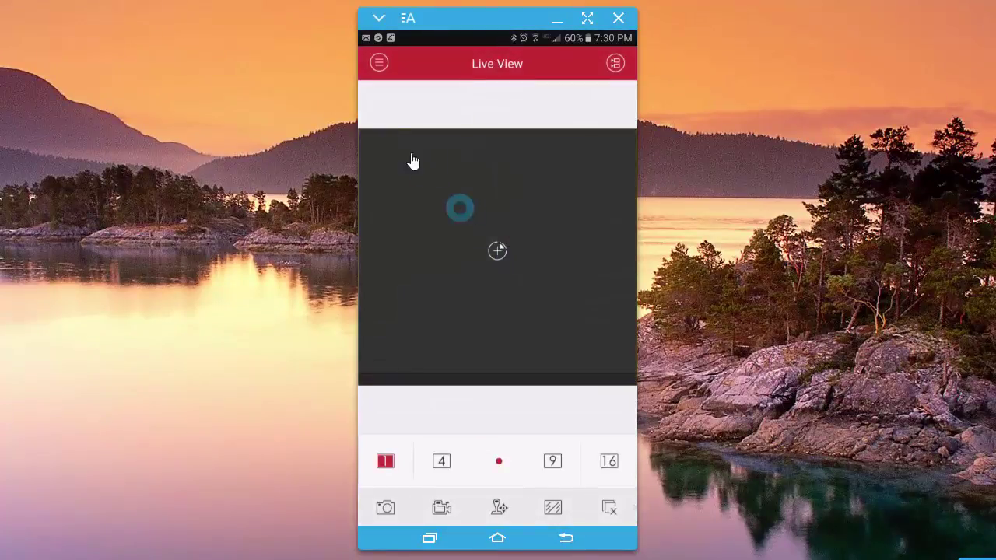
{"action": "left_click", "coordinate": [379, 65]}
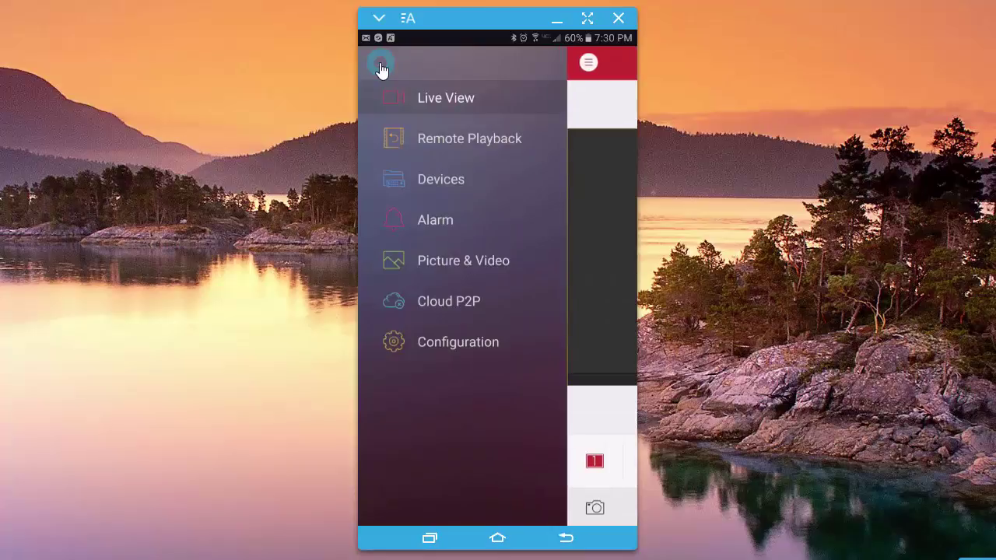
{"action": "left_click", "coordinate": [444, 183]}
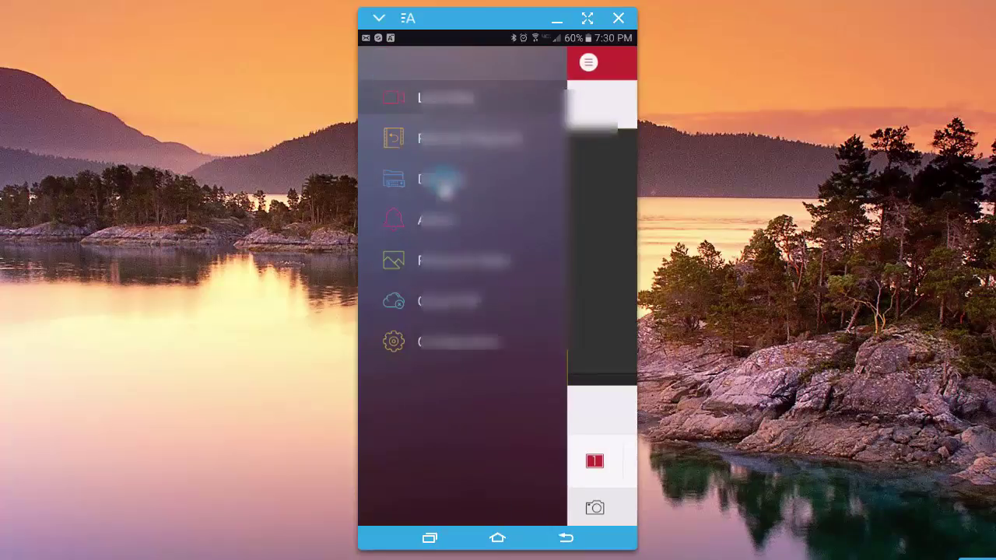
{"action": "left_click", "coordinate": [615, 64]}
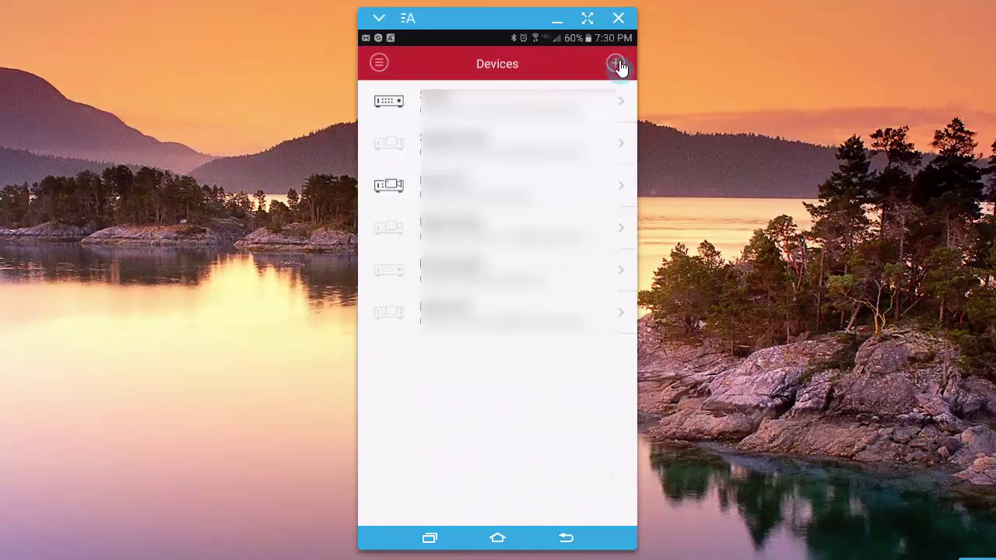
{"action": "left_click", "coordinate": [616, 72]}
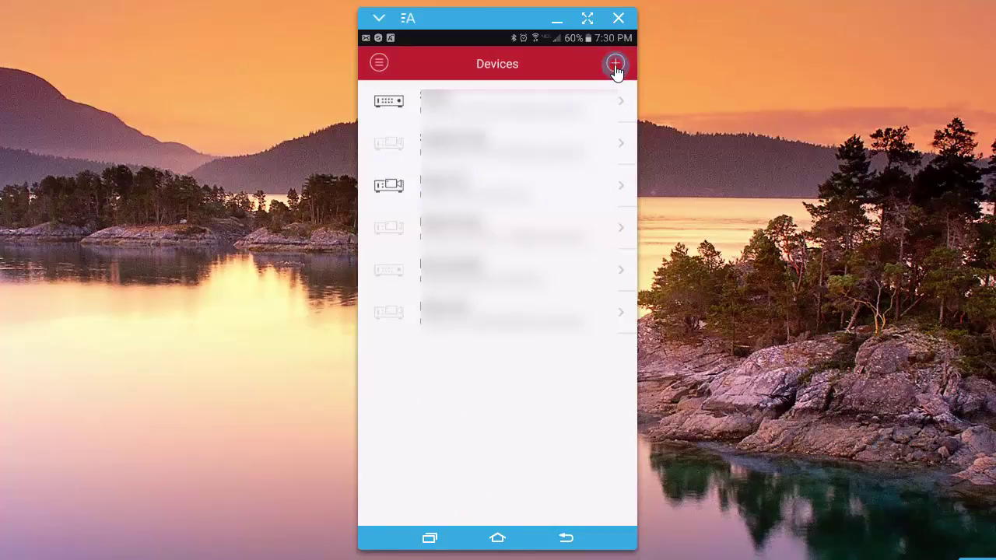
Choose manual adding and clear the old 'Demo 03' alias to rename it Hotel.
{"action": "left_click", "coordinate": [587, 101]}
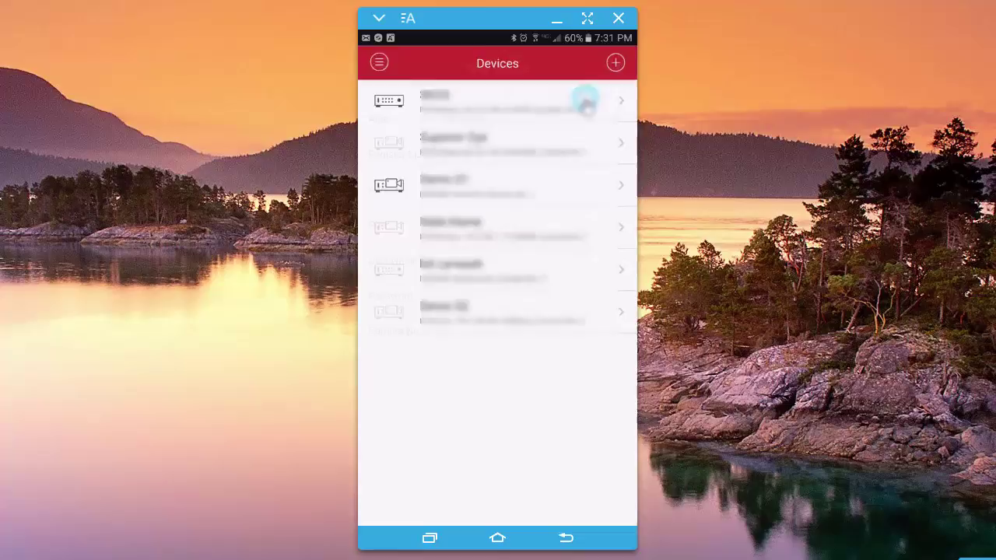
{"action": "left_click", "coordinate": [511, 119]}
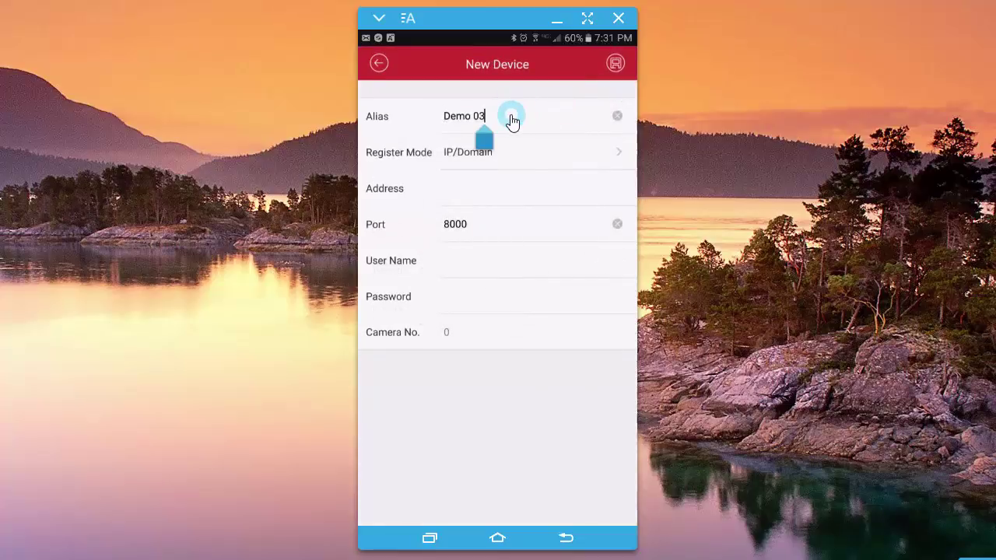
{"action": "key", "text": "BackSpace"}
{"action": "key", "text": "BackSpace"}
{"action": "key", "text": "BackSpace"}
{"action": "key", "text": "BackSpace"}
{"action": "key", "text": "BackSpace"}
{"action": "key", "text": "BackSpace"}
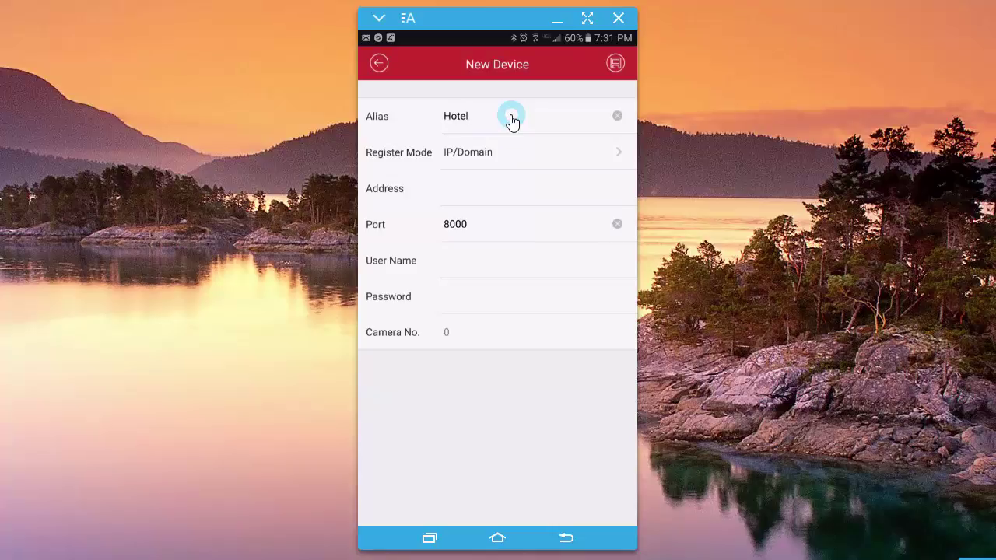
Enter the device address starting 192, user name admin, and the account password.
{"action": "left_click", "coordinate": [495, 199]}
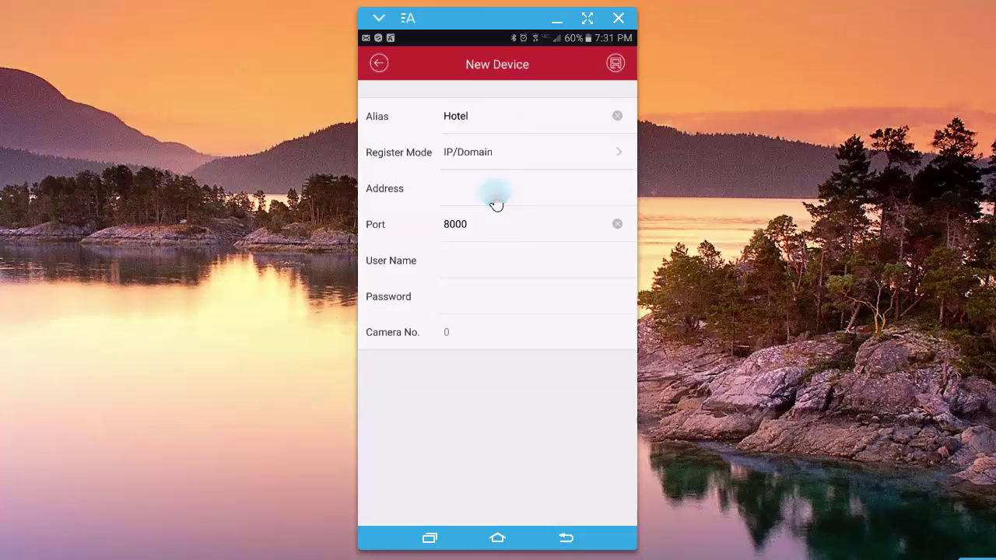
{"action": "type", "text": "192"}
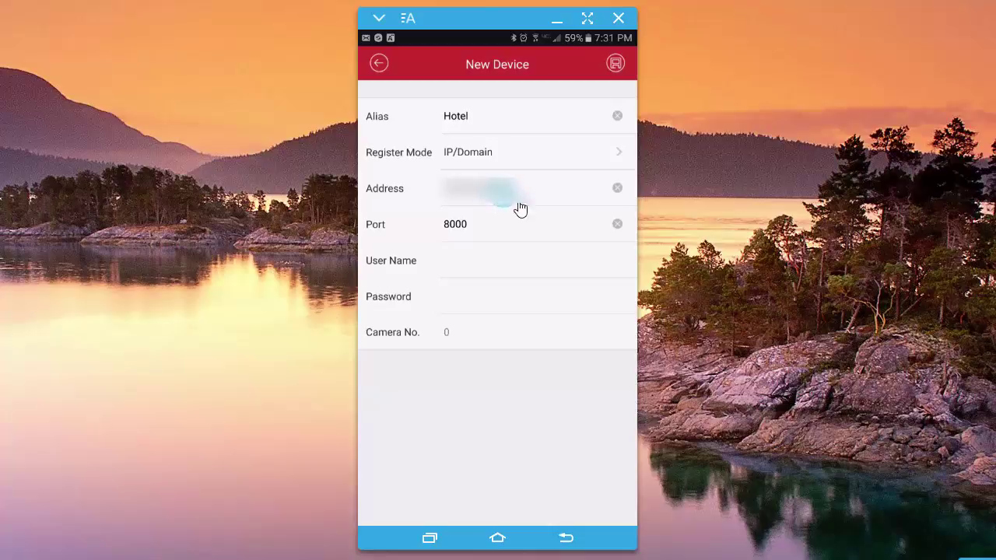
{"action": "left_click", "coordinate": [480, 263]}
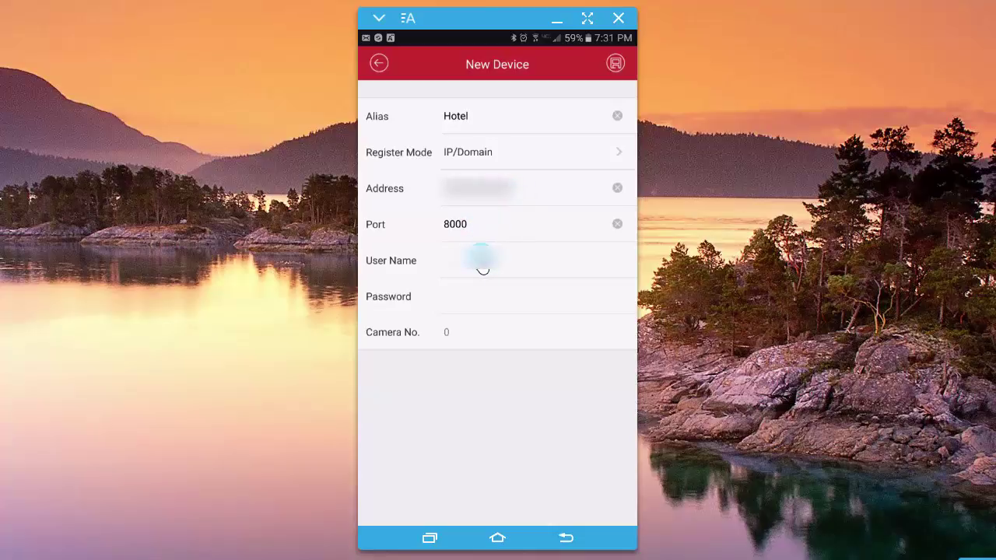
{"action": "type", "text": "admin"}
{"action": "left_click", "coordinate": [483, 305]}
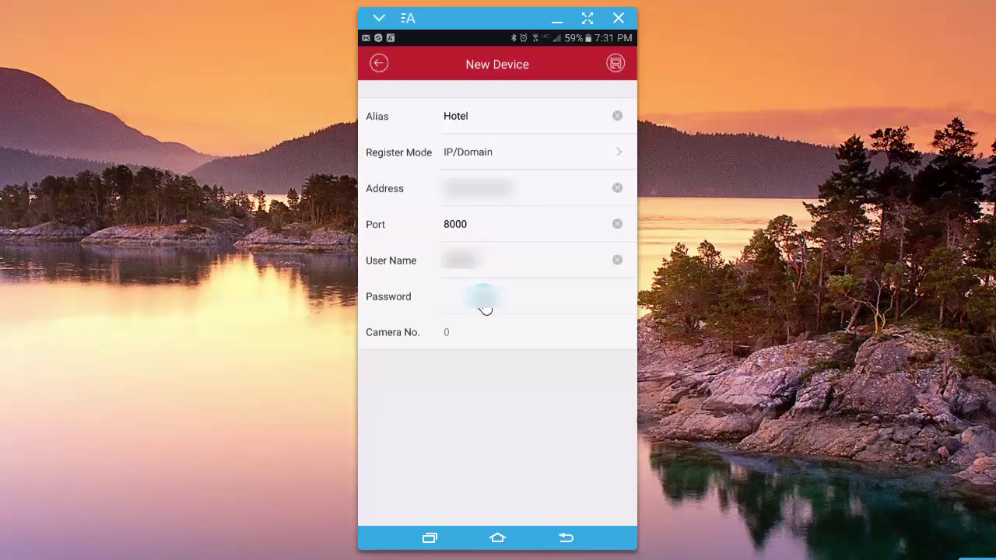
{"action": "type", "text": "12345"}
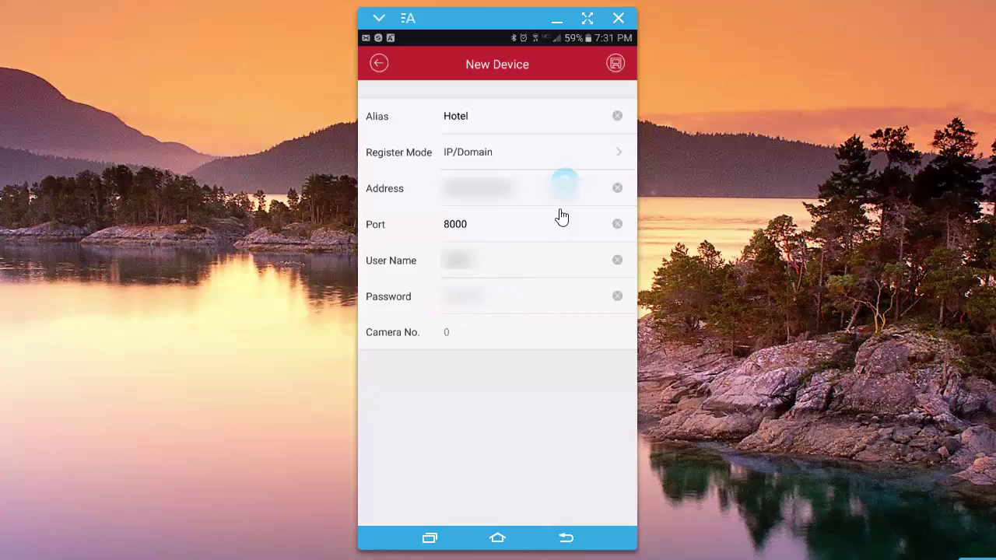
Save the Hotel device, check its 14 cameras, and start live view on Vestibule.
{"action": "left_click", "coordinate": [616, 65]}
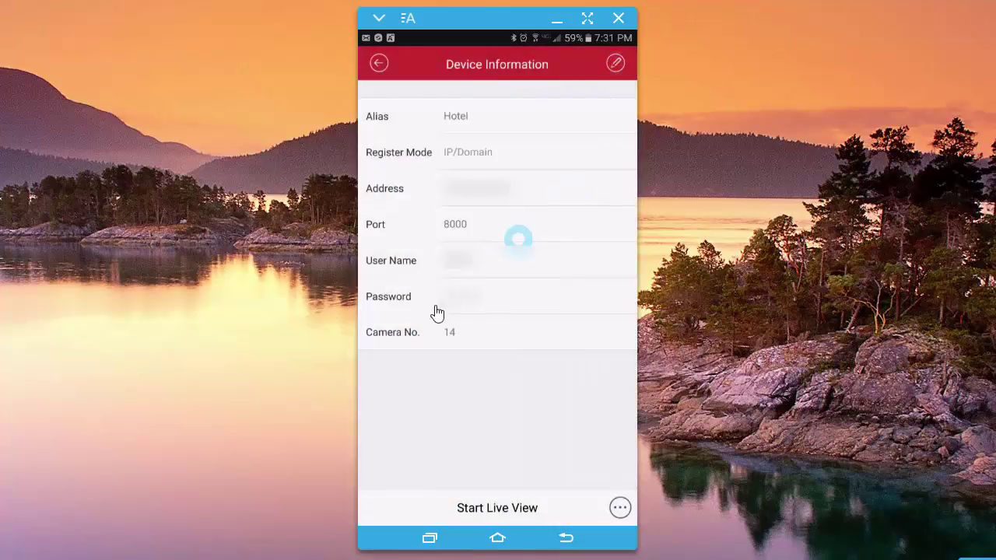
{"action": "left_click", "coordinate": [456, 339]}
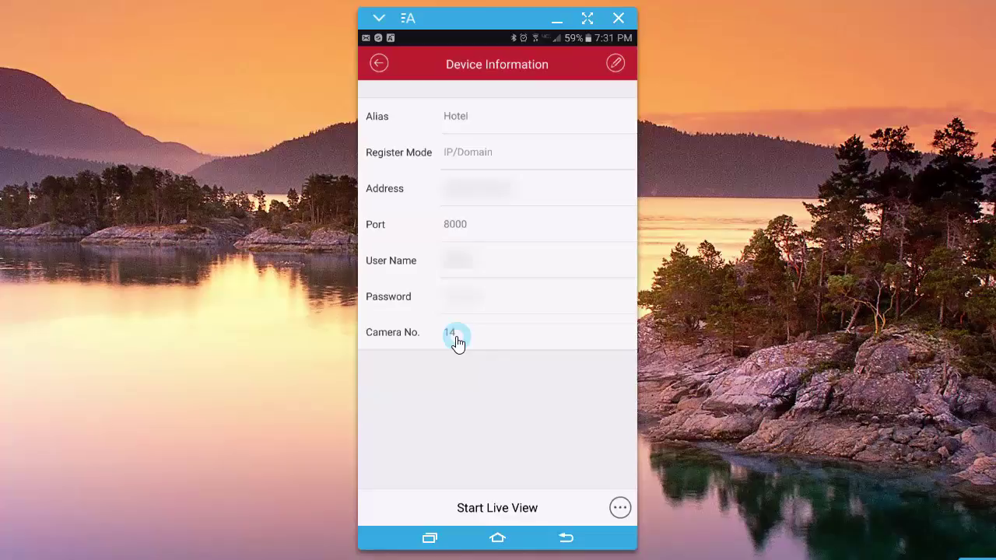
{"action": "left_click", "coordinate": [525, 508]}
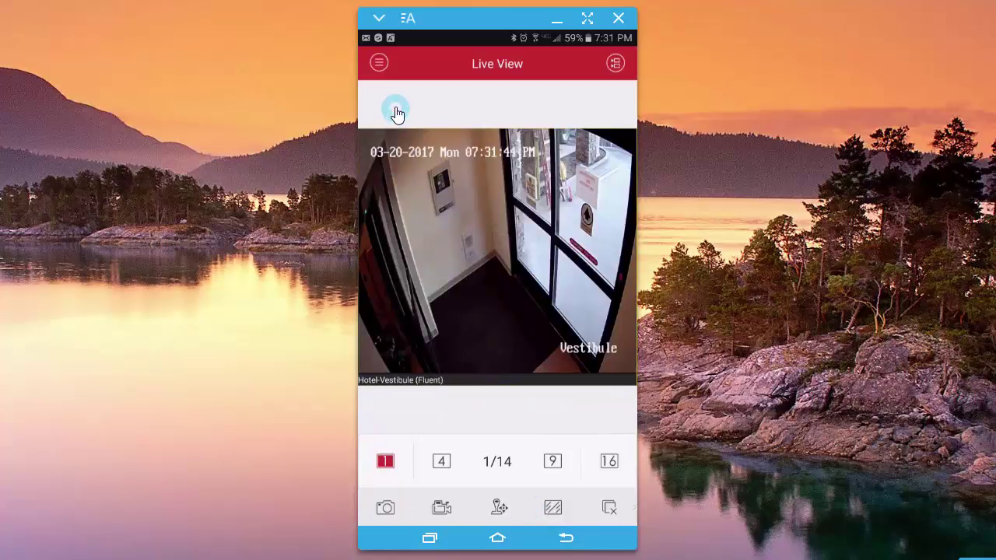
Confirm logout, then relaunch iVMS-4500 from Work Apps back to the Vestibule live view.
{"action": "left_click", "coordinate": [564, 539]}
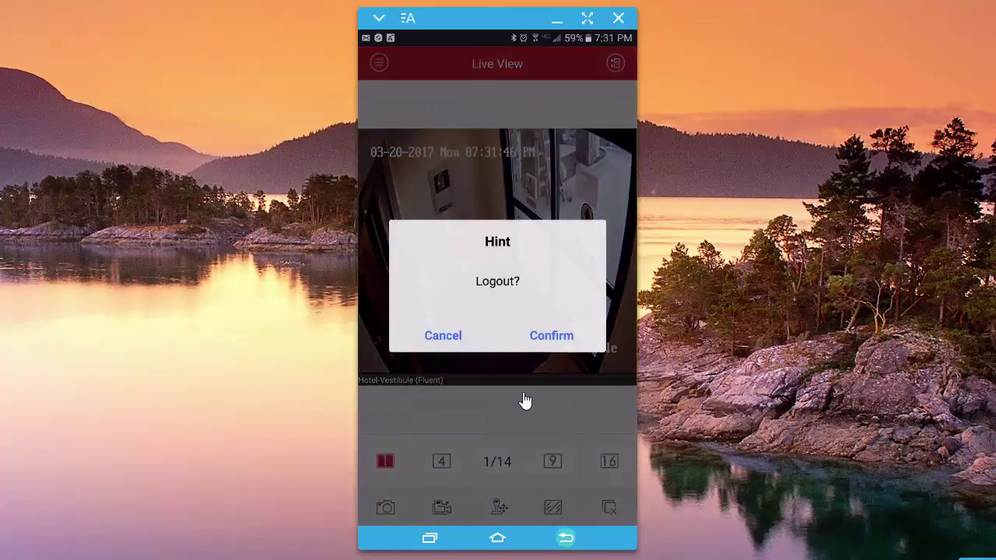
{"action": "left_click", "coordinate": [545, 332]}
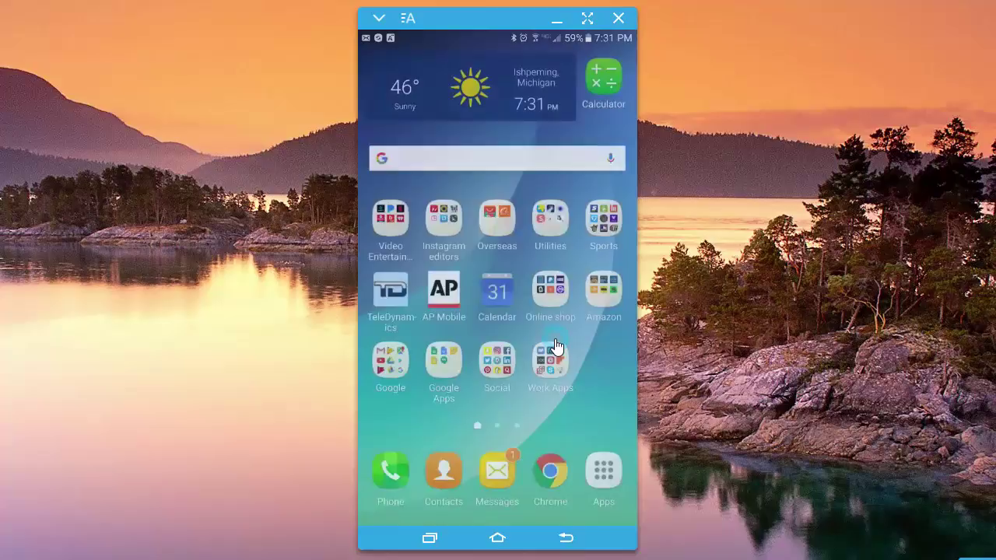
{"action": "left_click", "coordinate": [560, 369]}
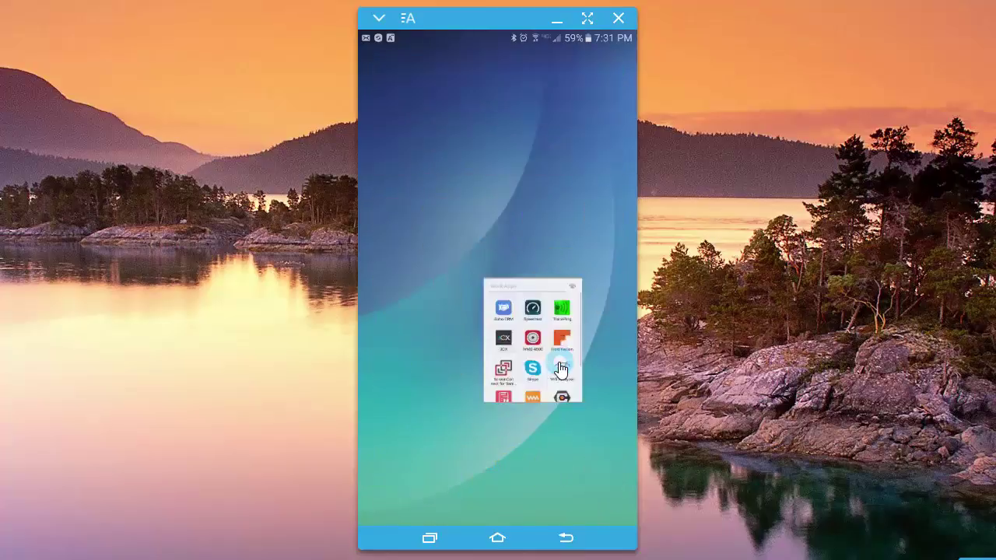
{"action": "left_click", "coordinate": [506, 301]}
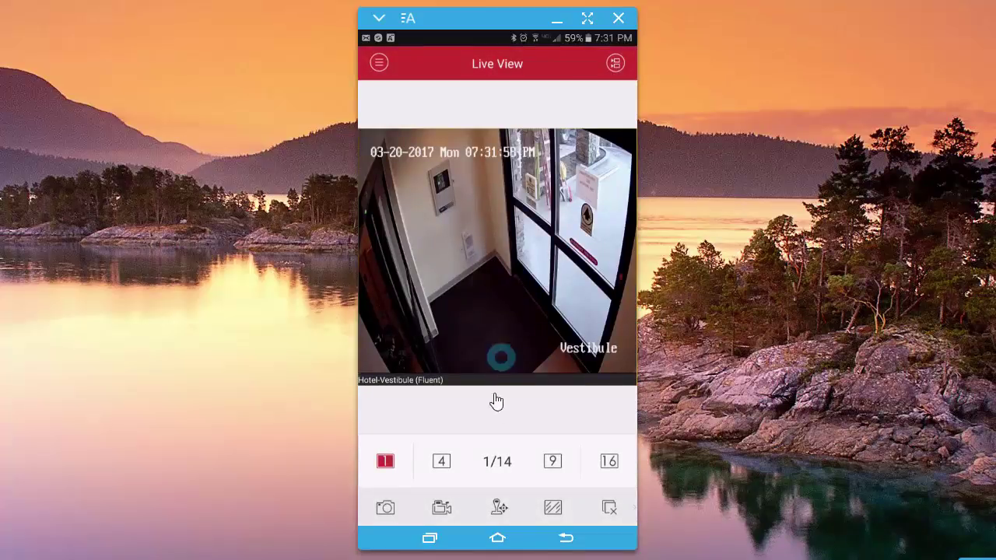
Swipe through camera feeds to 4th Floor, then try the 4-, 9- and 16-view layouts.
{"action": "left_click_drag", "start_coordinate": [549, 329], "coordinate": [347, 292]}
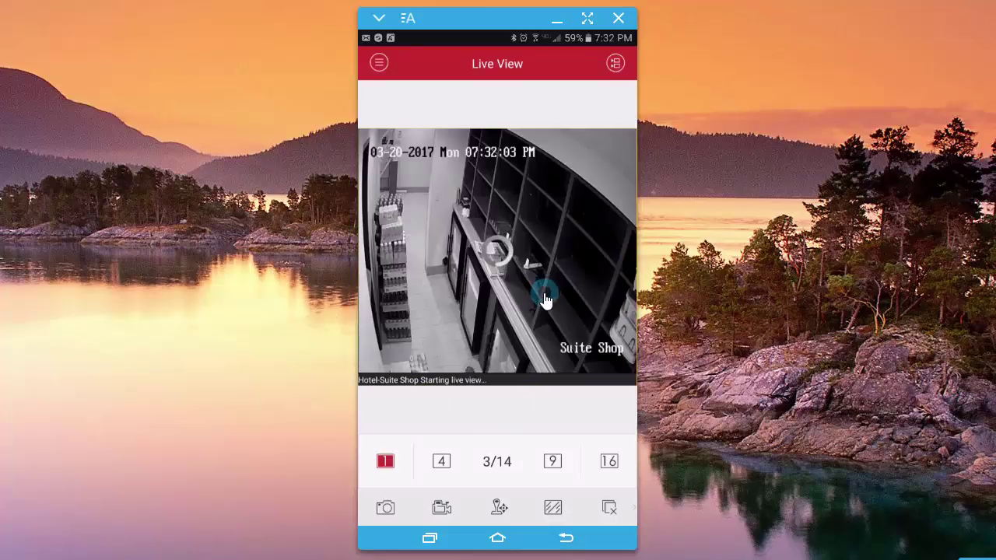
{"action": "left_click_drag", "start_coordinate": [545, 284], "coordinate": [269, 300]}
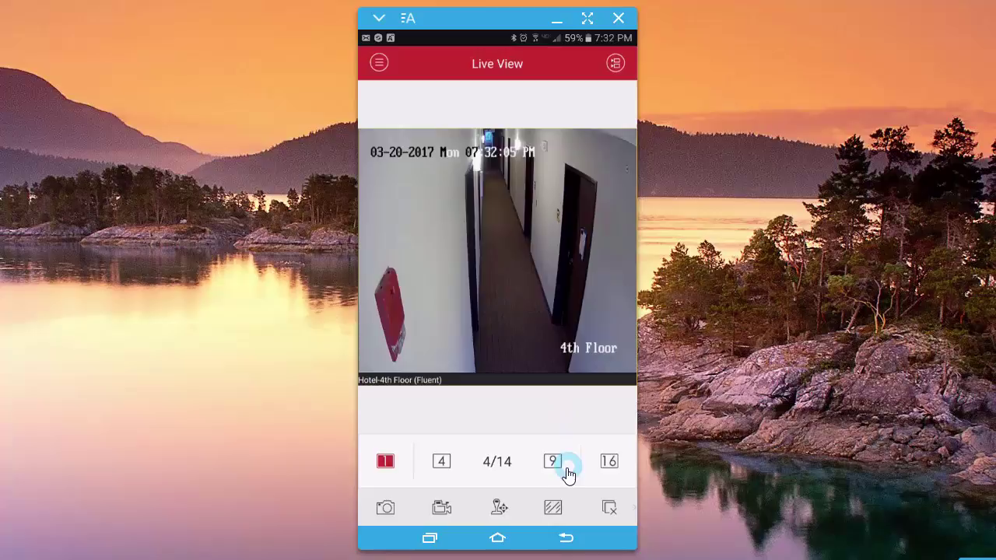
{"action": "left_click", "coordinate": [441, 462]}
{"action": "left_click", "coordinate": [554, 462]}
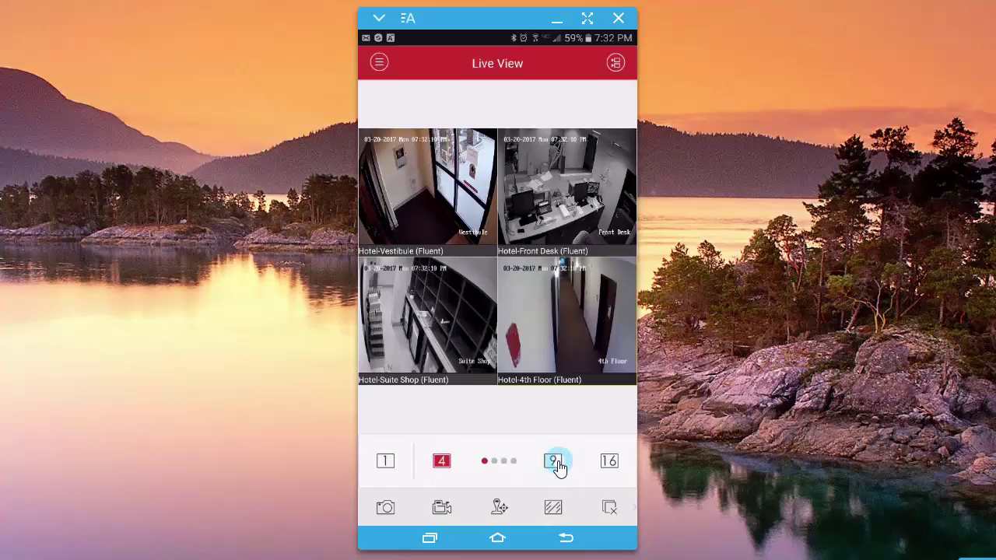
{"action": "left_click", "coordinate": [605, 464]}
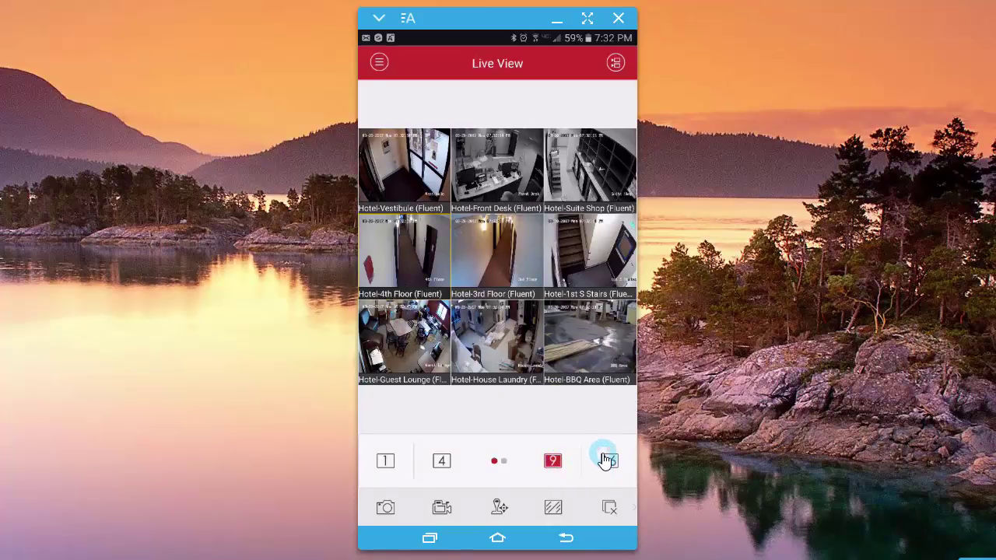
Scroll the bottom toolbar and select the Hotel-Front Desk tile in the camera grid.
{"action": "left_click_drag", "start_coordinate": [510, 510], "coordinate": [443, 516]}
{"action": "left_click_drag", "start_coordinate": [571, 509], "coordinate": [467, 516]}
{"action": "left_click_drag", "start_coordinate": [569, 511], "coordinate": [475, 508]}
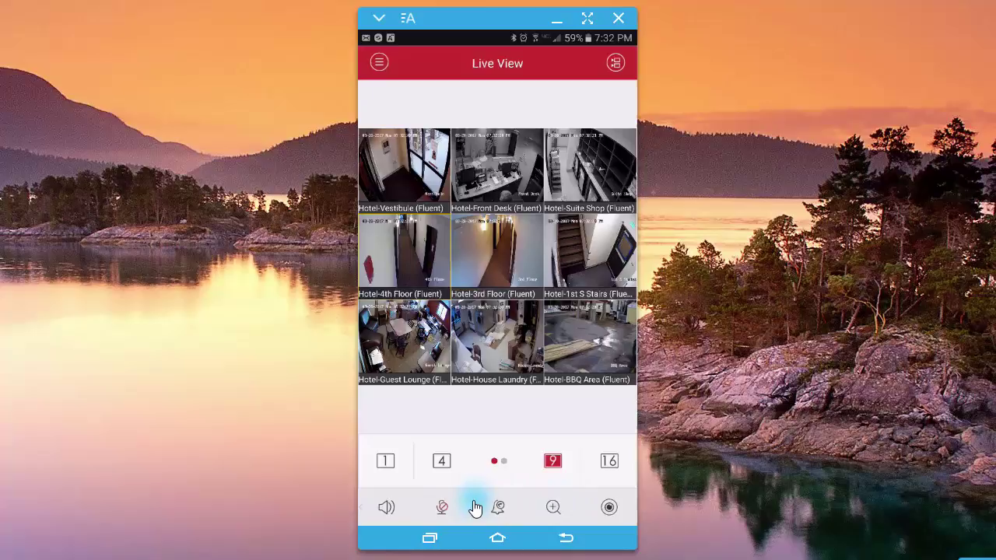
{"action": "left_click", "coordinate": [484, 509]}
{"action": "left_click", "coordinate": [495, 510]}
{"action": "left_click", "coordinate": [553, 510]}
{"action": "left_click", "coordinate": [492, 237]}
Show Hotel-Front Desk in single view and zoom into its live feed with Digital Zoom.
{"action": "double_click", "coordinate": [494, 159]}
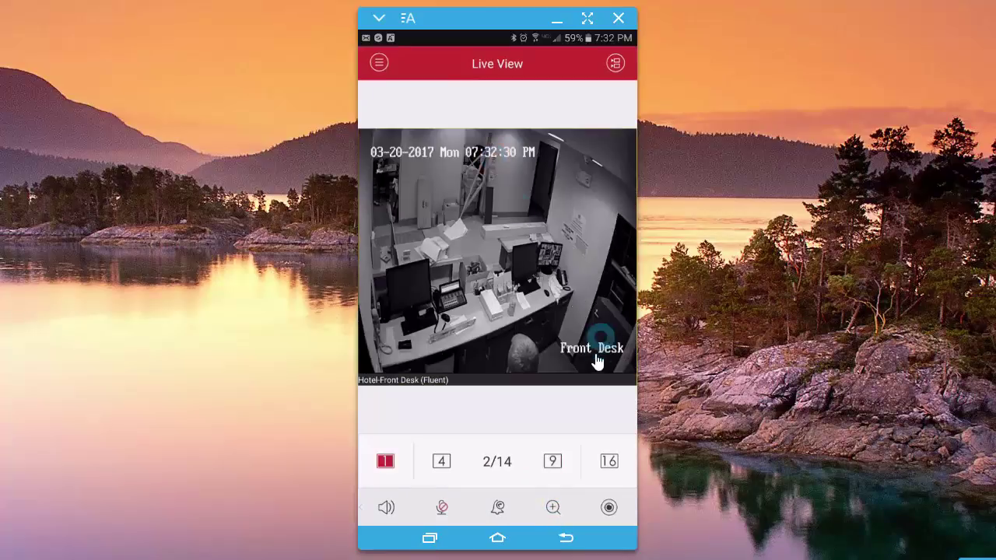
{"action": "left_click", "coordinate": [553, 510]}
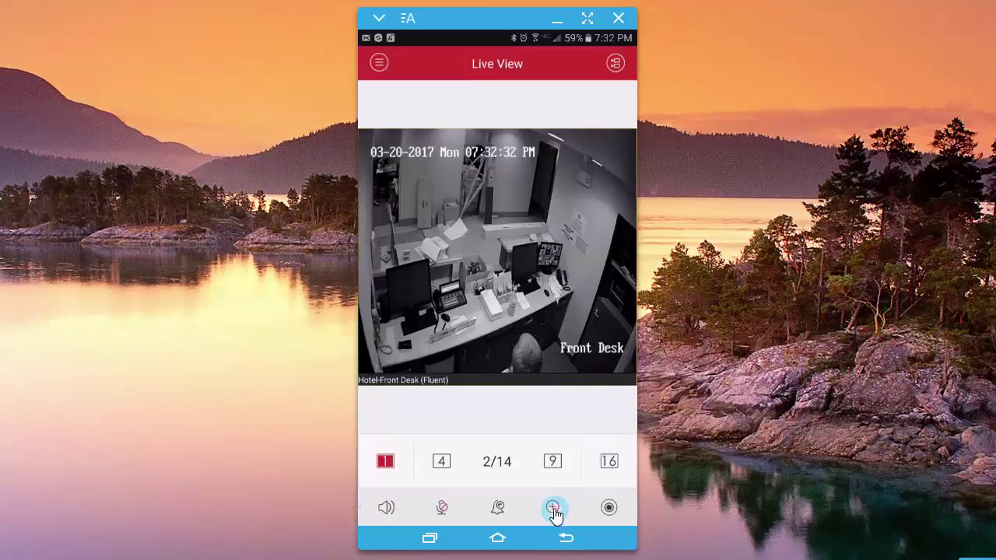
{"action": "left_click_drag", "start_coordinate": [467, 200], "coordinate": [568, 285]}
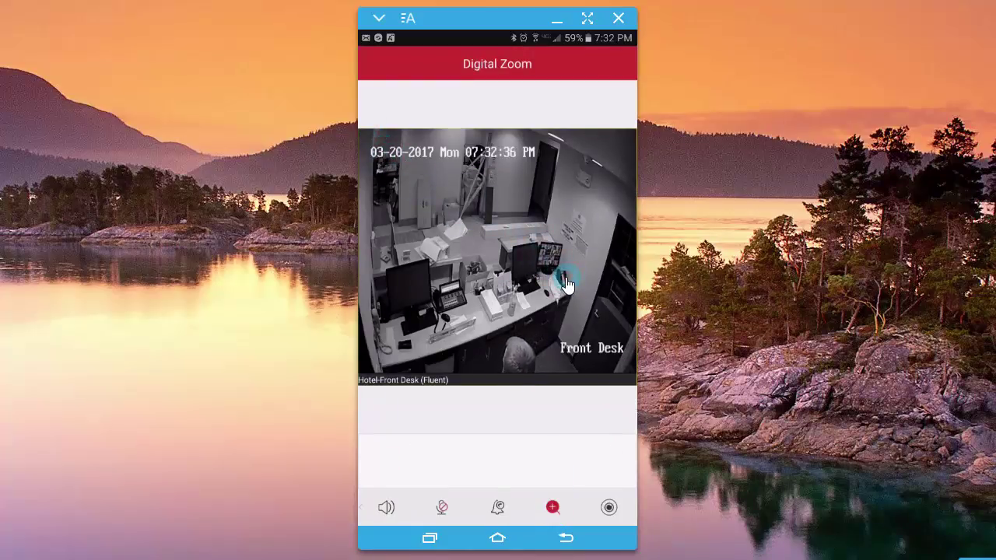
{"action": "left_click", "coordinate": [553, 507]}
{"action": "left_click", "coordinate": [467, 269]}
{"action": "mouse_move", "coordinate": [467, 269]}
{"action": "left_mouse_down"}
{"action": "mouse_move", "coordinate": [407, 202]}
{"action": "mouse_move", "coordinate": [473, 262]}
{"action": "mouse_move", "coordinate": [556, 291]}
{"action": "mouse_move", "coordinate": [488, 294]}
{"action": "mouse_move", "coordinate": [491, 468]}
{"action": "mouse_move", "coordinate": [533, 516]}
{"action": "mouse_move", "coordinate": [529, 339]}
{"action": "mouse_move", "coordinate": [545, 291]}
{"action": "mouse_move", "coordinate": [533, 458]}
{"action": "mouse_move", "coordinate": [435, 235]}
{"action": "mouse_move", "coordinate": [445, 245]}
{"action": "mouse_move", "coordinate": [458, 231]}
{"action": "mouse_move", "coordinate": [487, 249]}
{"action": "mouse_move", "coordinate": [492, 285]}
{"action": "mouse_move", "coordinate": [553, 333]}
{"action": "mouse_move", "coordinate": [395, 189]}
{"action": "mouse_move", "coordinate": [546, 315]}
{"action": "mouse_move", "coordinate": [534, 507]}
{"action": "mouse_move", "coordinate": [493, 503]}
{"action": "mouse_move", "coordinate": [449, 429]}
{"action": "mouse_move", "coordinate": [512, 515]}
{"action": "mouse_move", "coordinate": [536, 536]}
{"action": "mouse_move", "coordinate": [563, 540]}
{"action": "mouse_move", "coordinate": [533, 509]}
{"action": "mouse_move", "coordinate": [484, 507]}
{"action": "mouse_move", "coordinate": [363, 97]}
{"action": "mouse_move", "coordinate": [511, 515]}
{"action": "mouse_move", "coordinate": [567, 542]}
{"action": "left_mouse_up"}
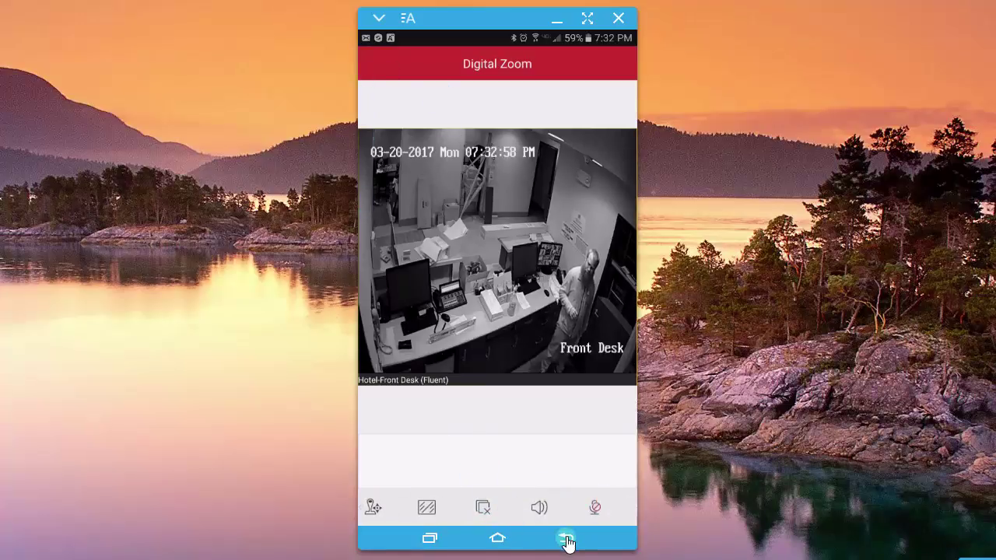
Exit digital zoom and cancel the logout prompt, staying on the Front Desk live view.
{"action": "left_click", "coordinate": [567, 542]}
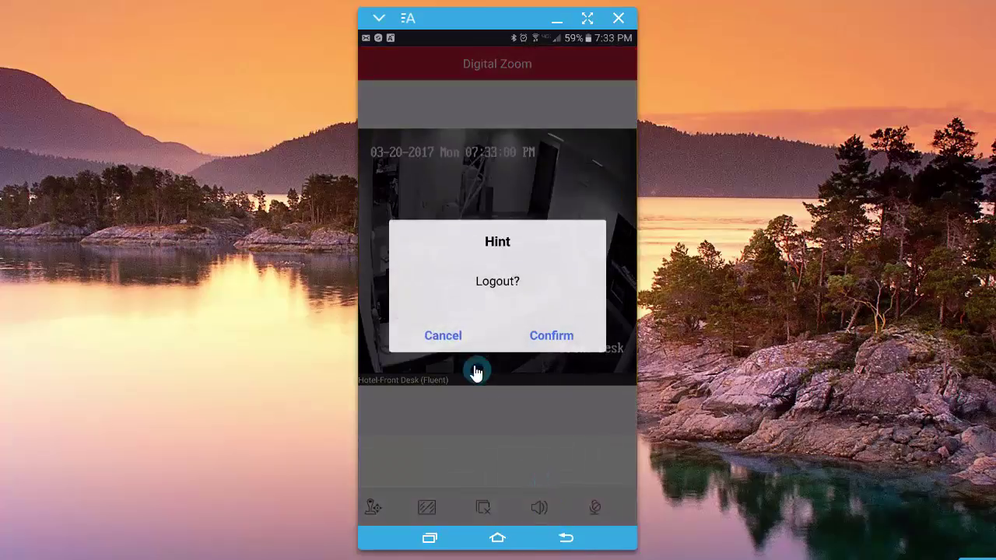
{"action": "left_click", "coordinate": [444, 337]}
{"action": "left_click_drag", "start_coordinate": [430, 517], "coordinate": [667, 505]}
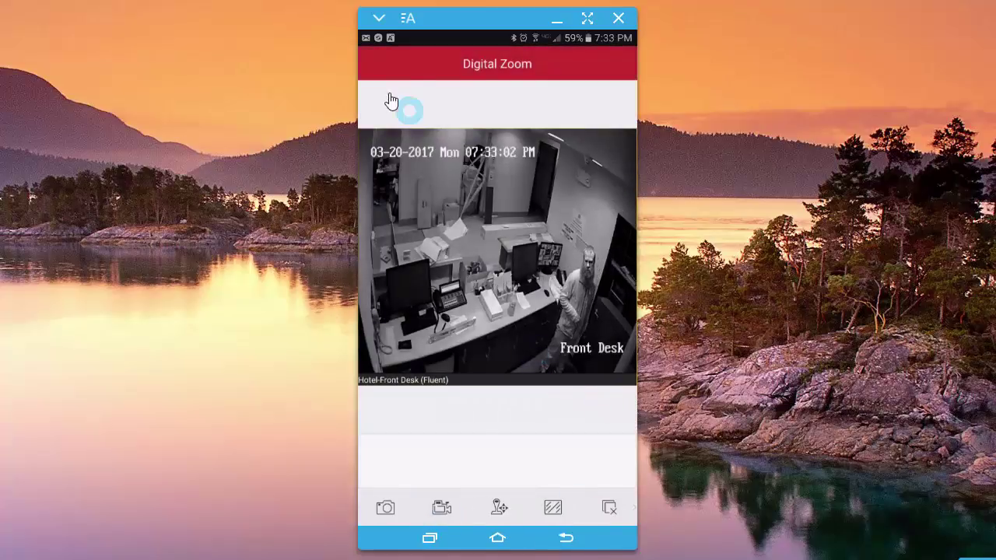
{"action": "left_click_drag", "start_coordinate": [371, 60], "coordinate": [395, 123]}
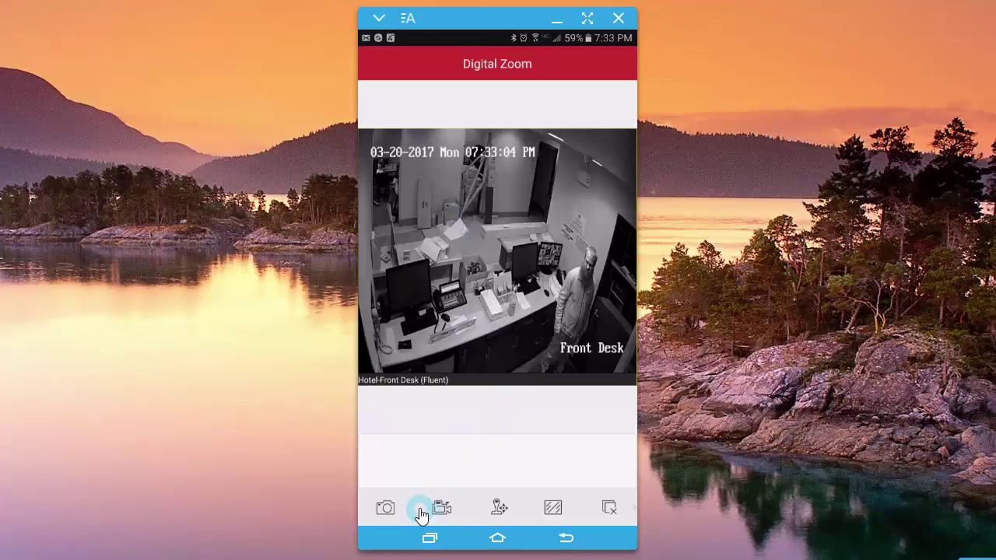
Record a short Front Desk clip, then confirm logging out of iVMS-4500.
{"action": "left_click", "coordinate": [445, 512]}
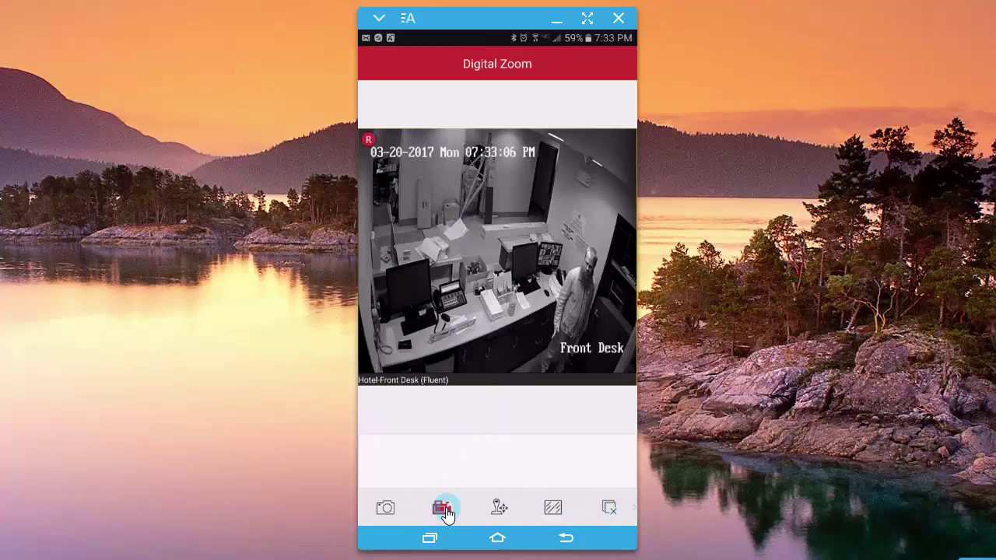
{"action": "left_click", "coordinate": [443, 511]}
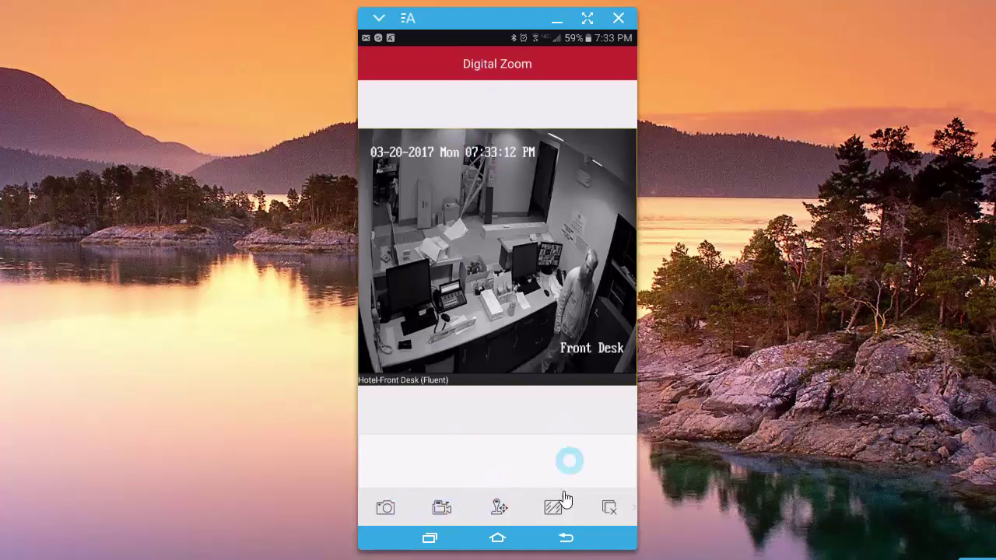
{"action": "left_click", "coordinate": [565, 538]}
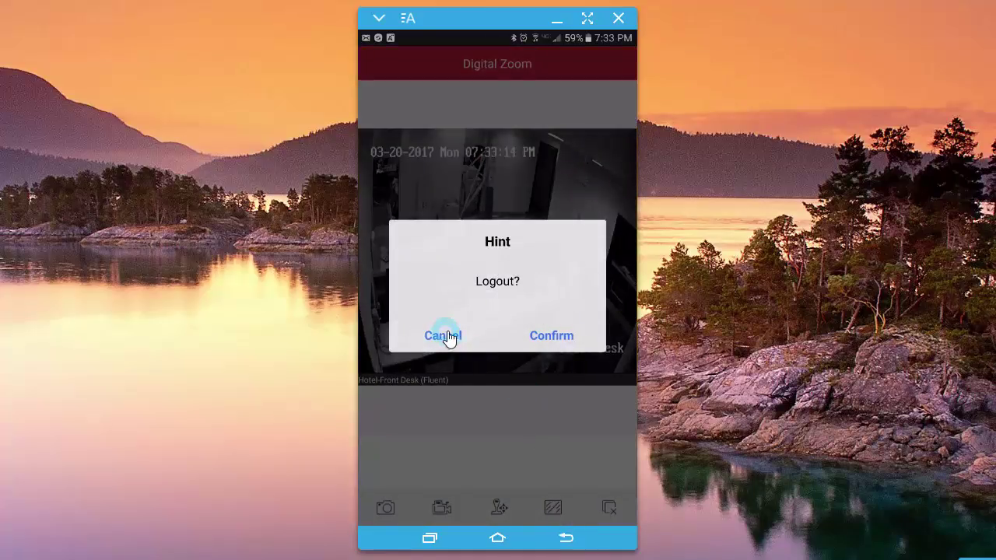
{"action": "left_click", "coordinate": [533, 337]}
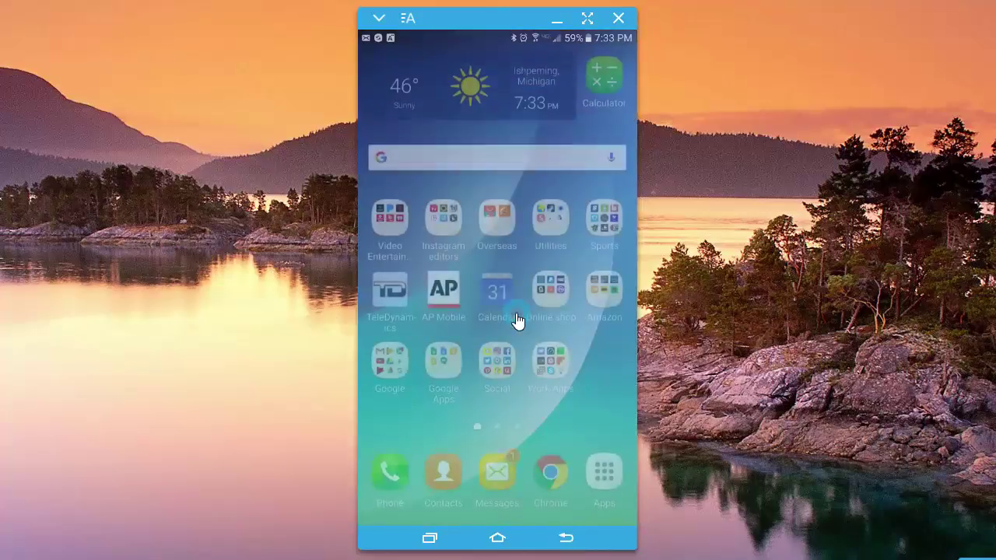
Reopen iVMS-4500 from the Work Apps folder, returning to the Hotel-Vestibule live stream.
{"action": "left_click", "coordinate": [547, 364]}
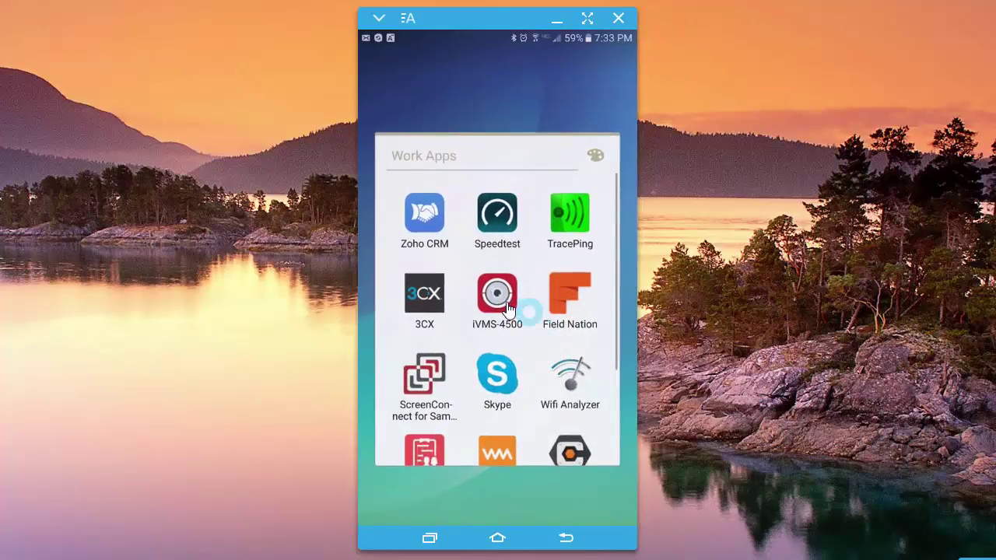
{"action": "left_click", "coordinate": [514, 305]}
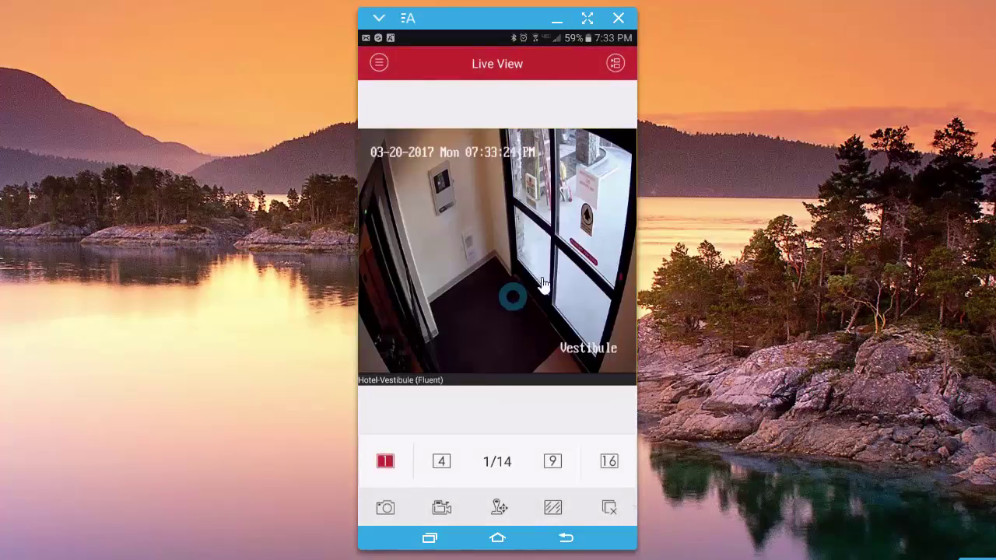
{"action": "left_click", "coordinate": [528, 262]}
{"action": "left_click", "coordinate": [378, 63]}
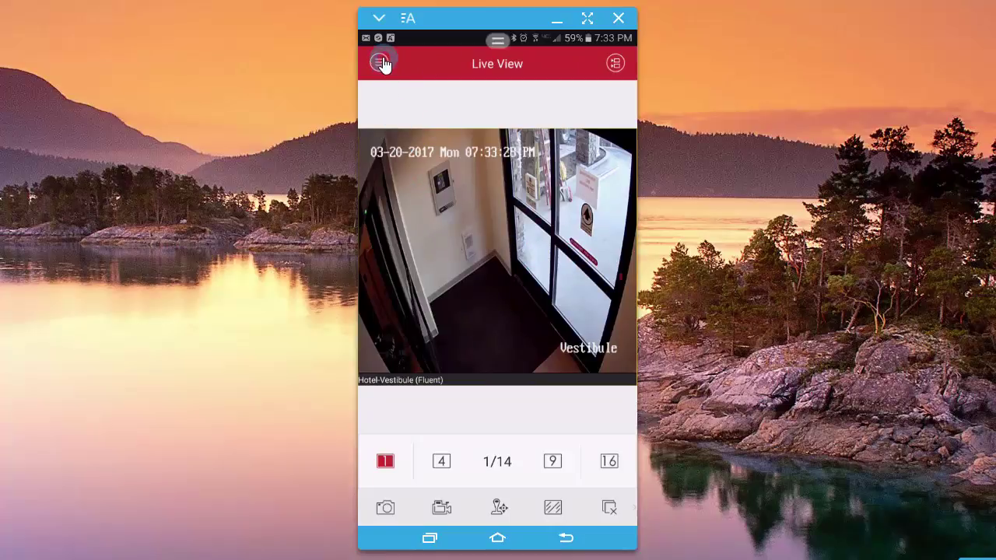
Open Remote Playback, push the playback time toward 23:00, and pick a camera for the top-left pane.
{"action": "left_click", "coordinate": [456, 146]}
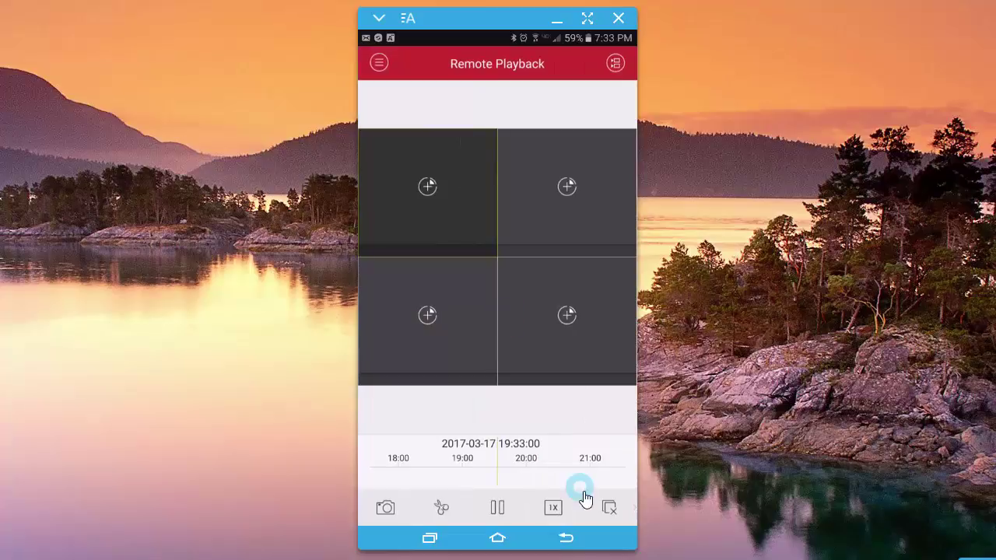
{"action": "left_click_drag", "start_coordinate": [582, 485], "coordinate": [513, 448]}
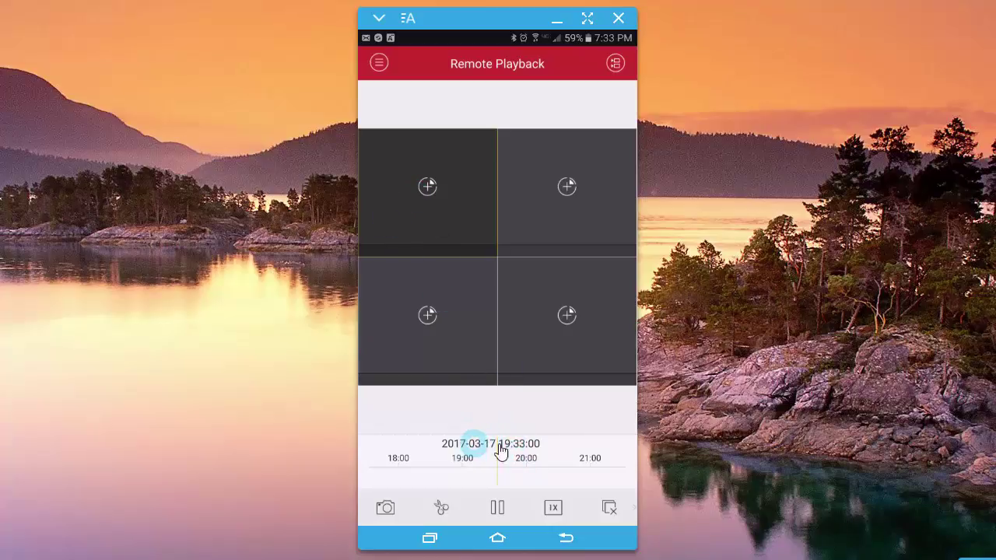
{"action": "left_click_drag", "start_coordinate": [529, 454], "coordinate": [427, 445]}
{"action": "left_click", "coordinate": [568, 482]}
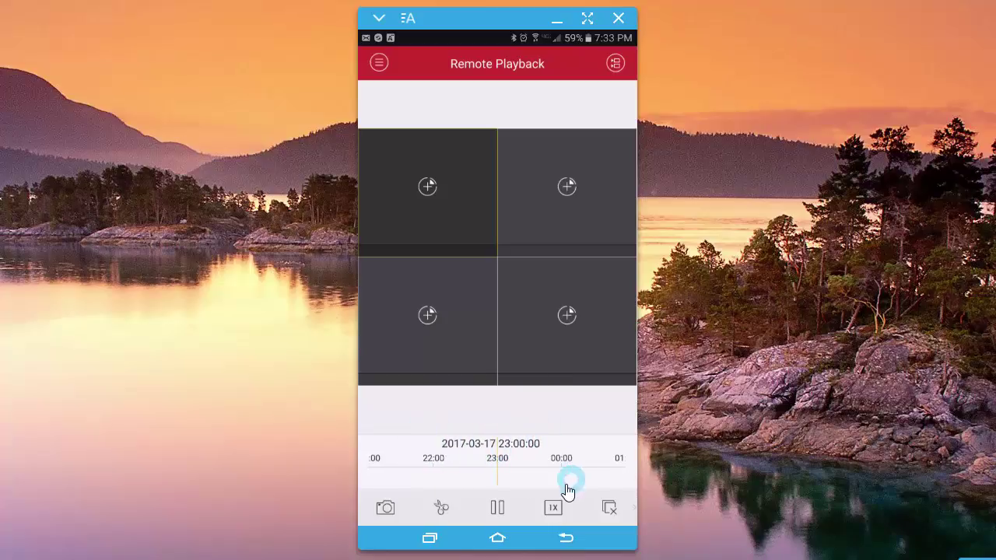
{"action": "left_click", "coordinate": [559, 505]}
{"action": "left_click", "coordinate": [535, 375]}
{"action": "left_click", "coordinate": [428, 188]}
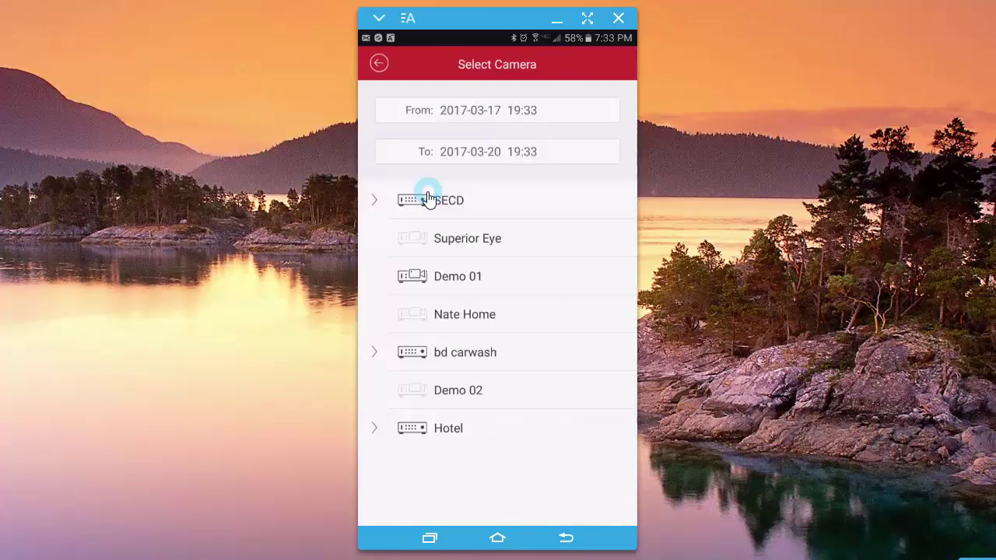
{"action": "left_click", "coordinate": [509, 116]}
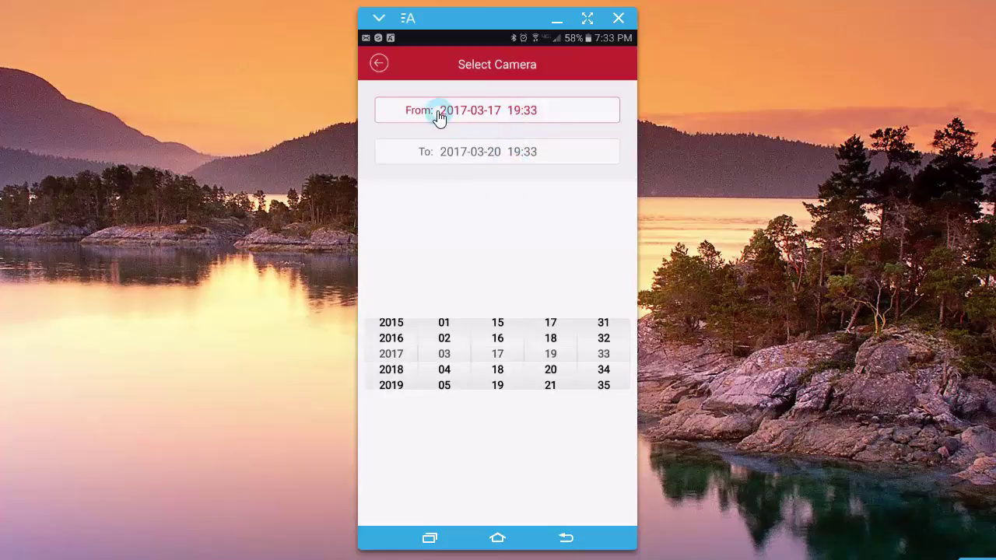
{"action": "left_click", "coordinate": [454, 158]}
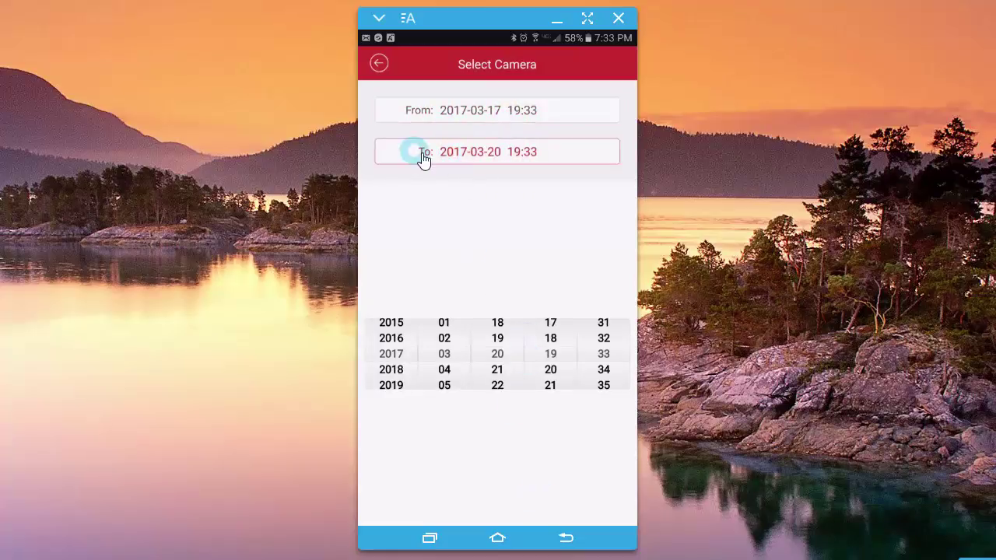
{"action": "left_click", "coordinate": [381, 65]}
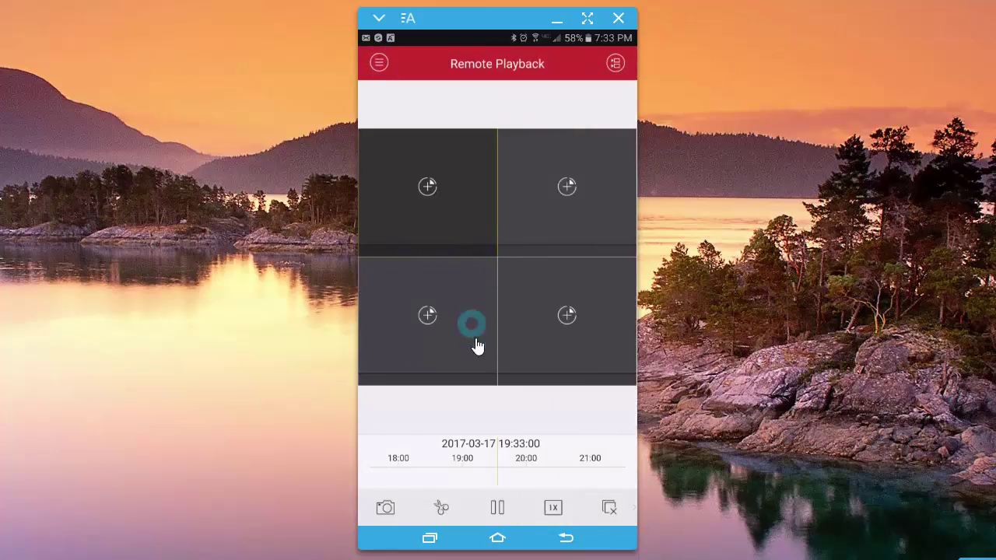
Choose Hotel-Front Desk for the top-left pane to replay its 2017-03-17 recordings.
{"action": "left_click", "coordinate": [429, 189]}
{"action": "left_click", "coordinate": [539, 241]}
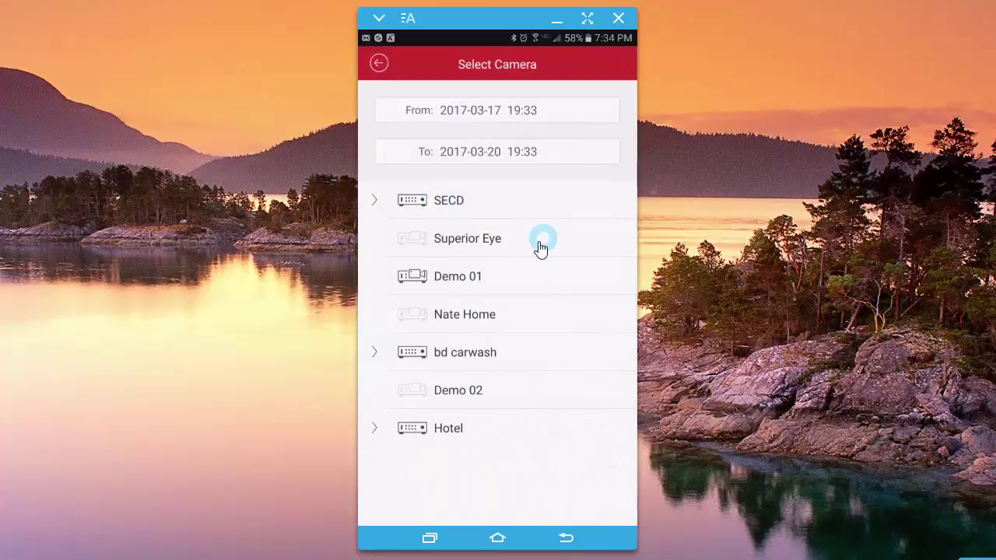
{"action": "left_click", "coordinate": [487, 418]}
{"action": "left_click", "coordinate": [465, 428]}
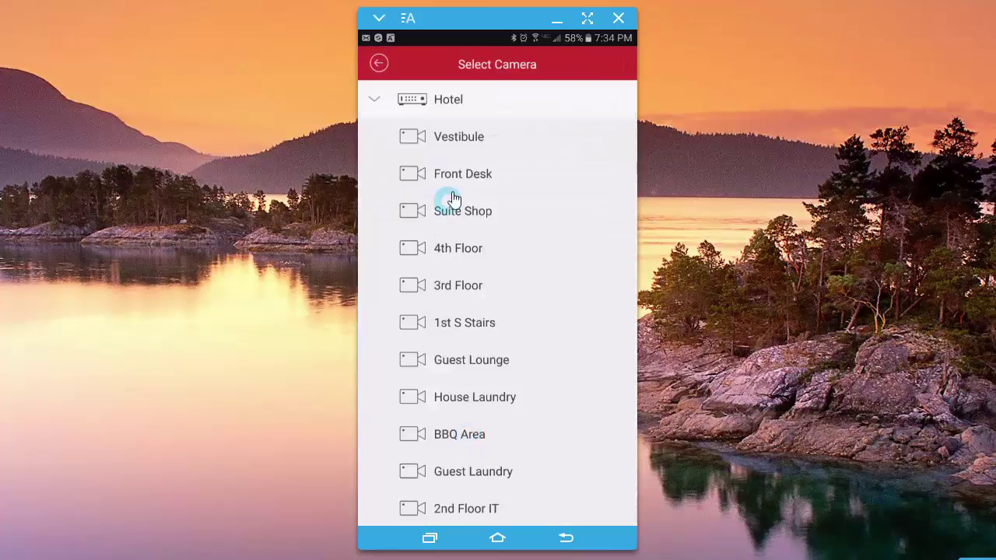
{"action": "left_click", "coordinate": [482, 138]}
{"action": "left_click", "coordinate": [475, 177]}
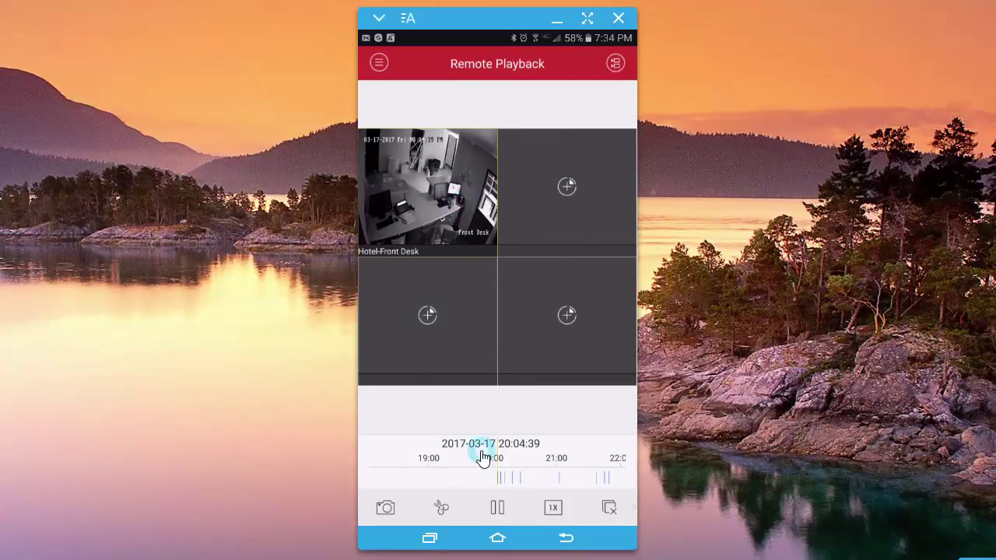
{"action": "left_click", "coordinate": [503, 478]}
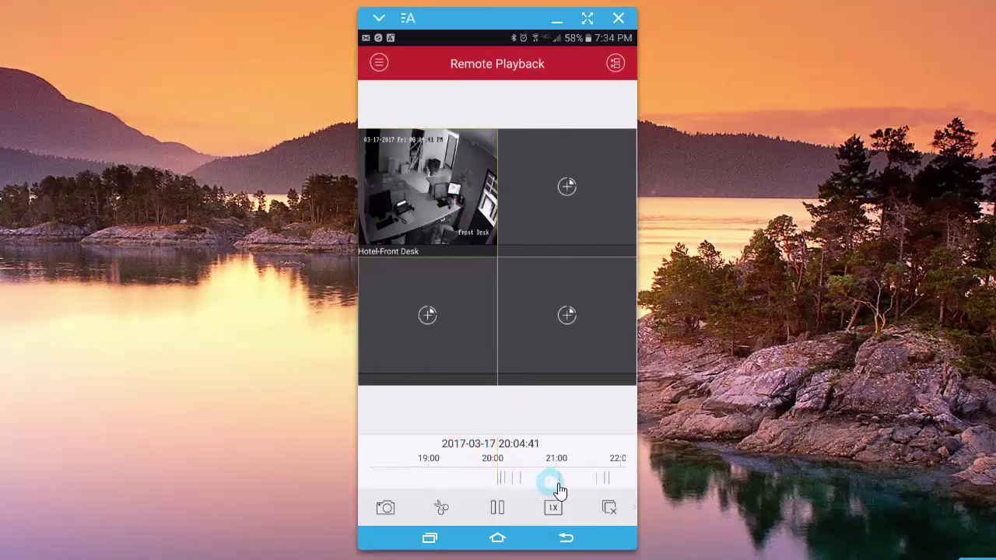